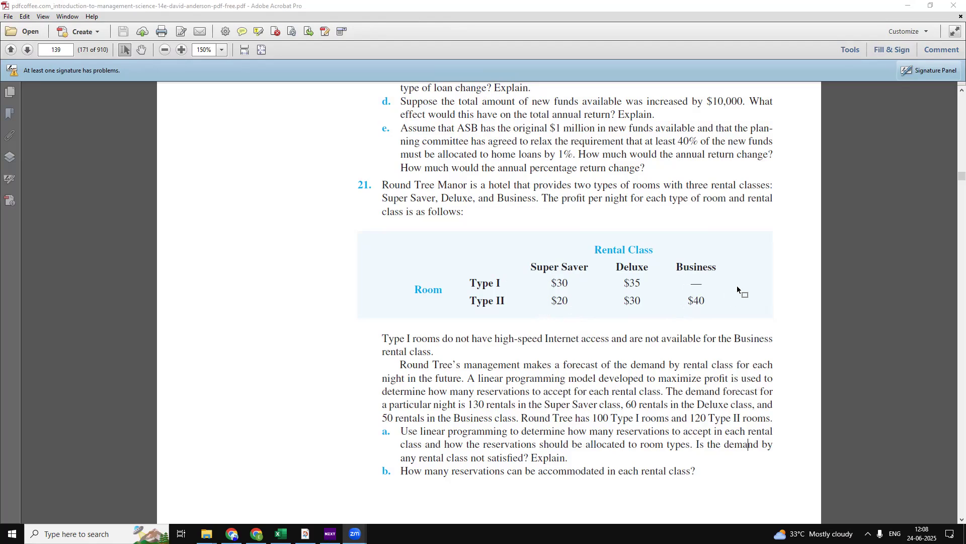
Step: Read problem 21 about Round Tree Manor in the PDF, from the rental class table through its lettered questions on the following page
scroll(456, 407, down, 1)
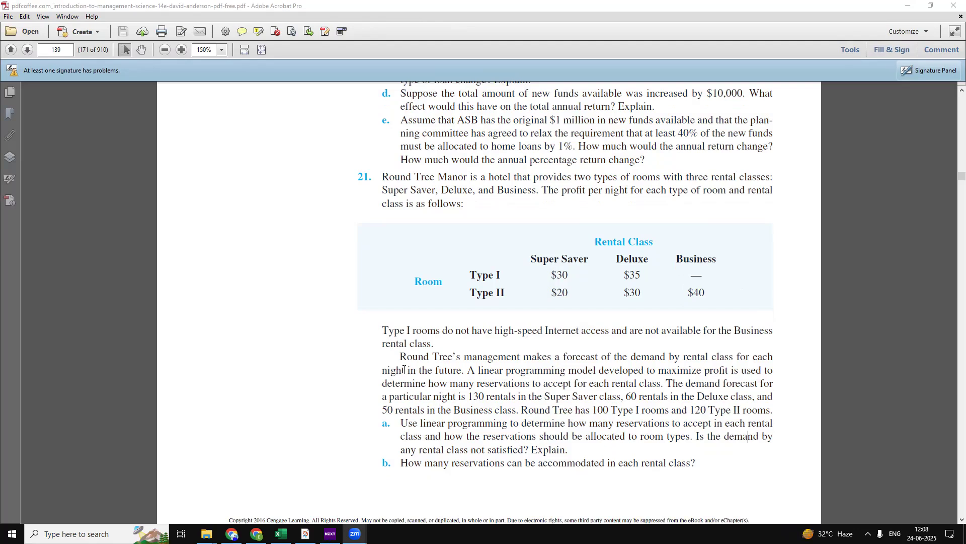
drag(398, 355, 775, 405)
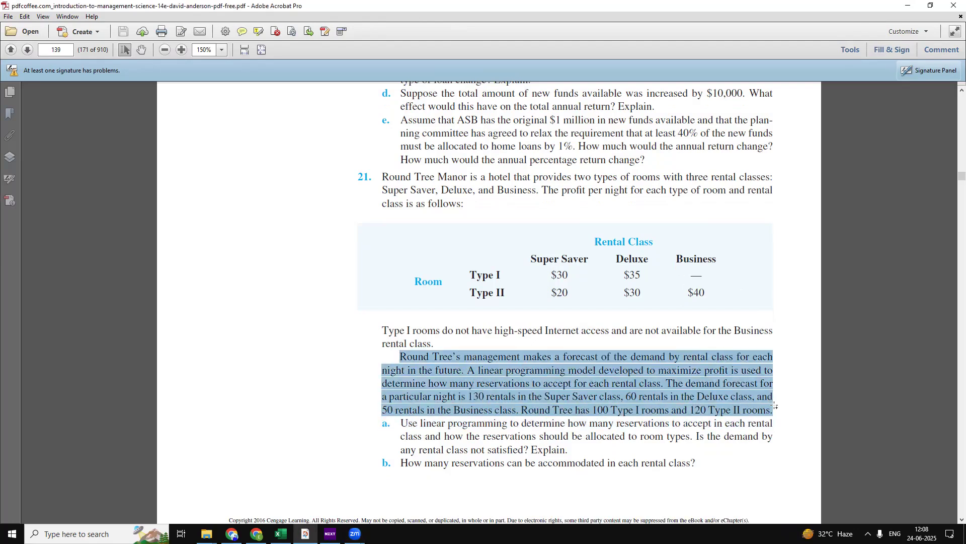
scroll(775, 406, down, 2)
scroll(634, 420, up, 1)
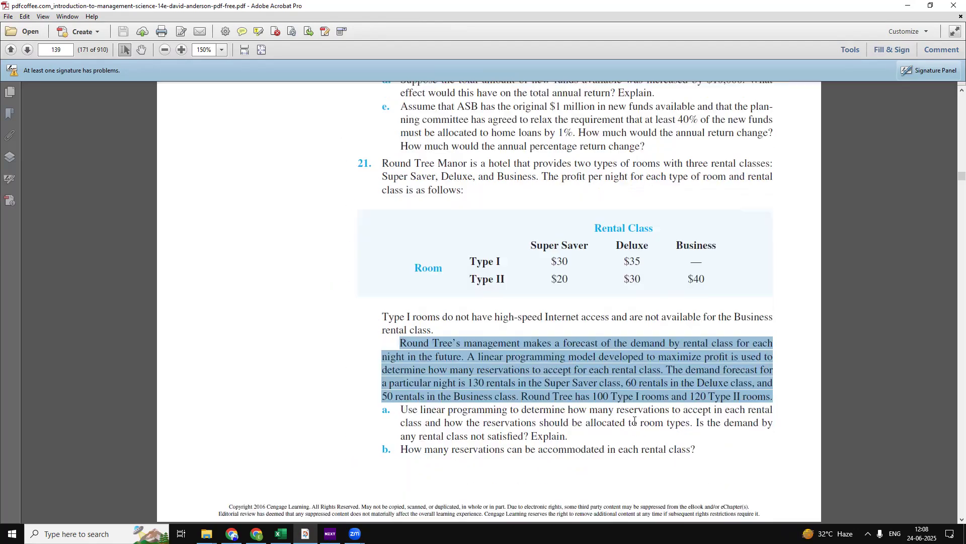
click(502, 433)
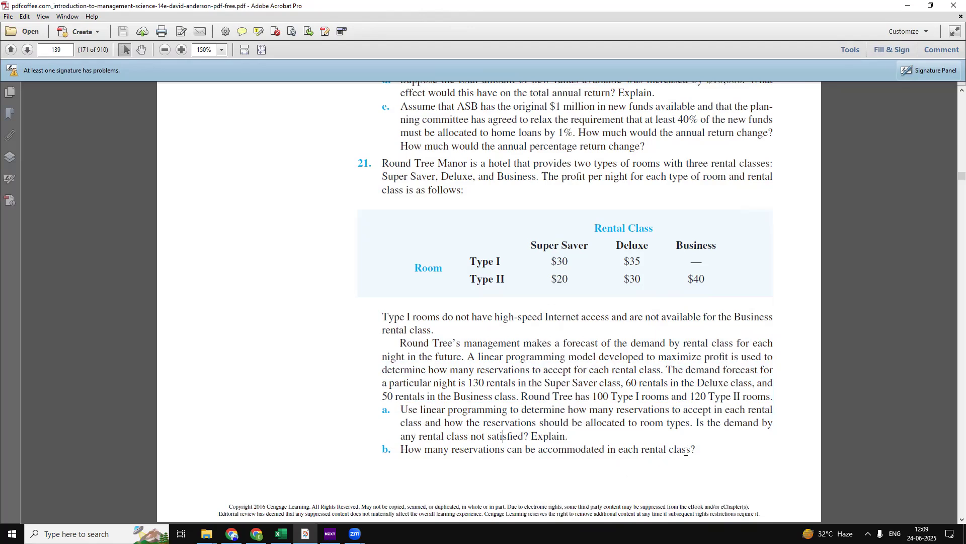
scroll(687, 450, down, 2)
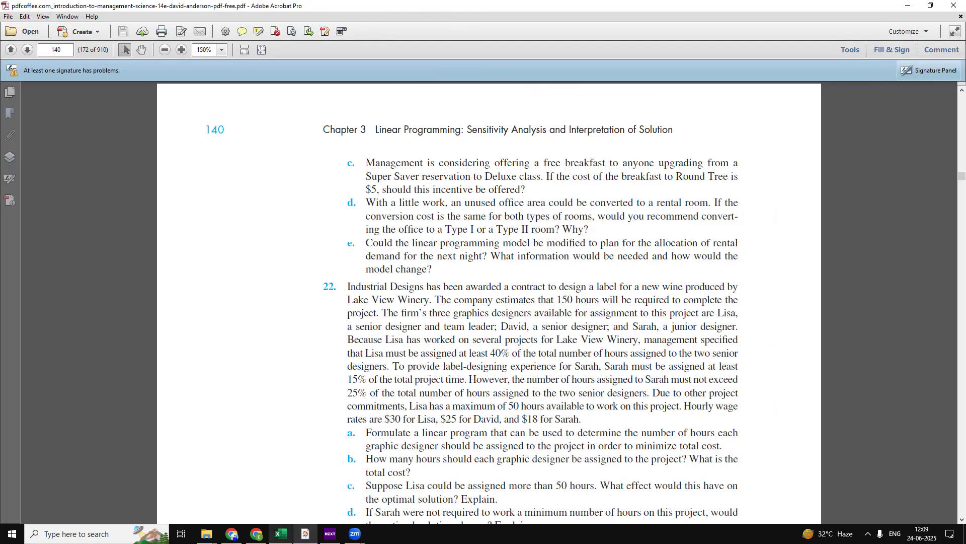
Step: Switch to the Round Tree Manor workbook in Excel and review the decision variable definitions on the A-Problem Formulation sheet
click(280, 534)
click(296, 384)
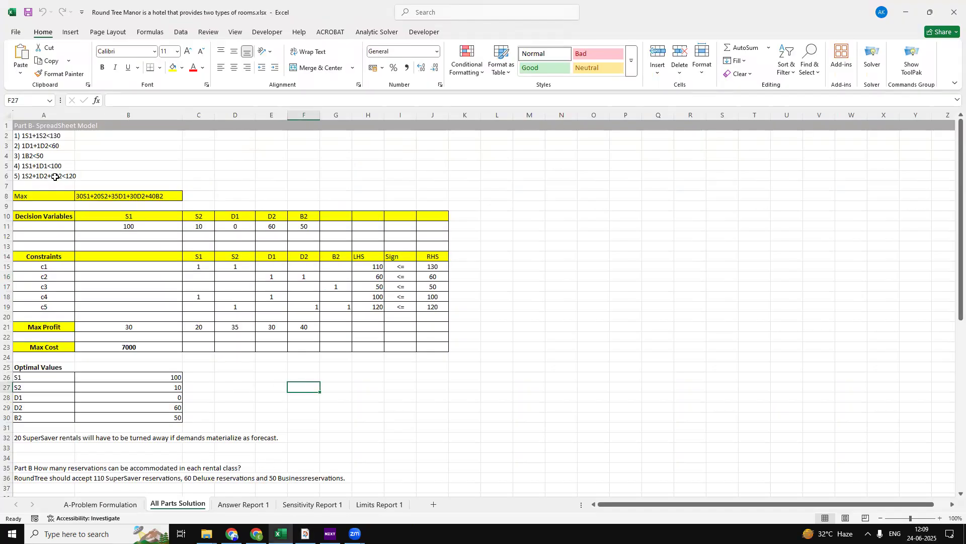
click(116, 504)
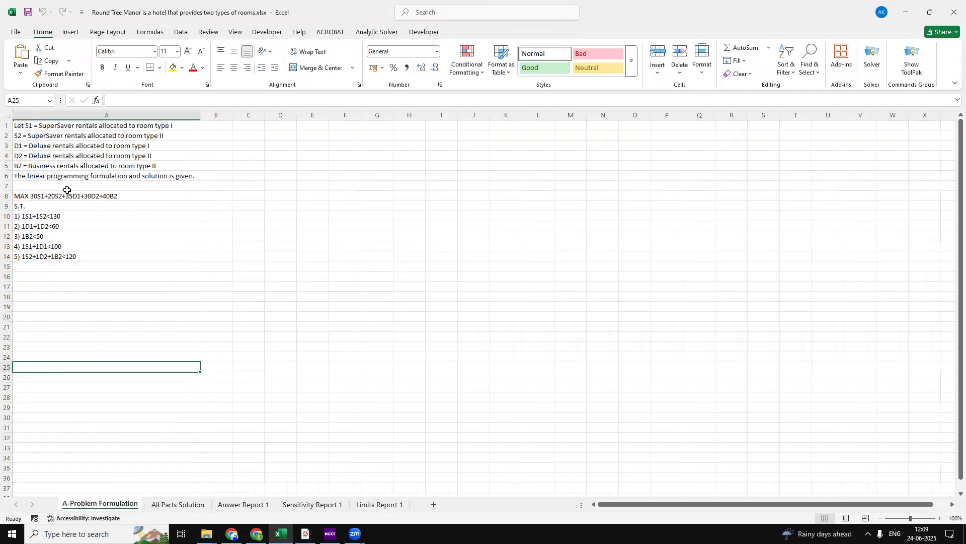
drag(59, 122, 87, 164)
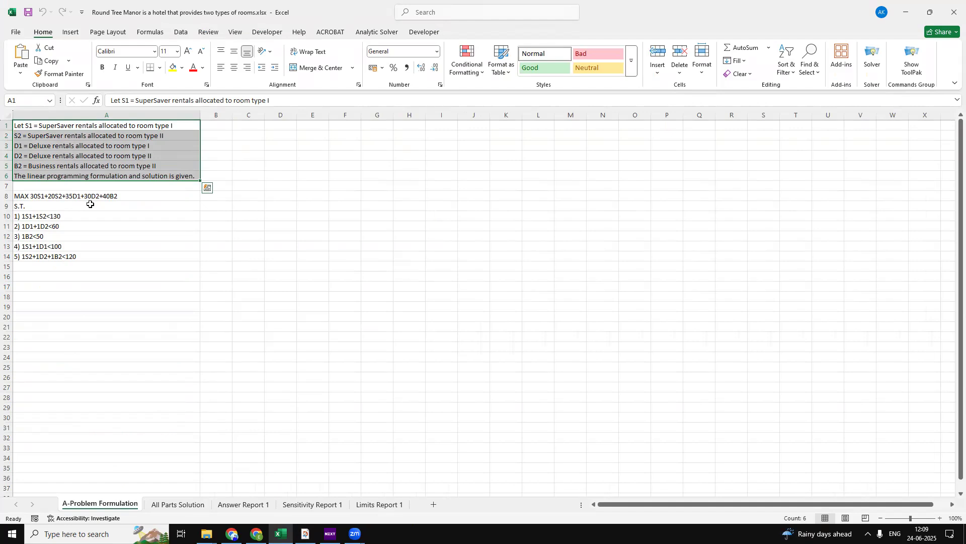
click(244, 176)
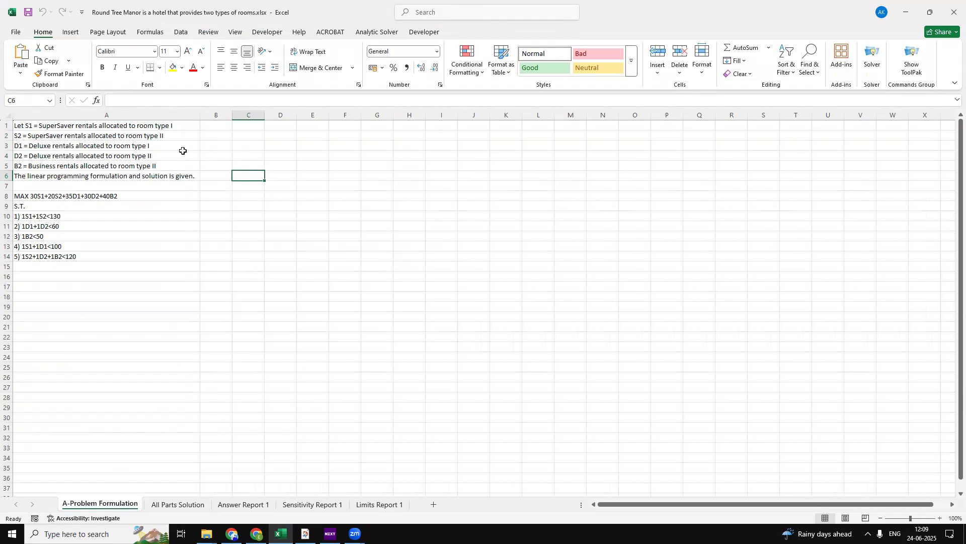
click(183, 137)
click(176, 147)
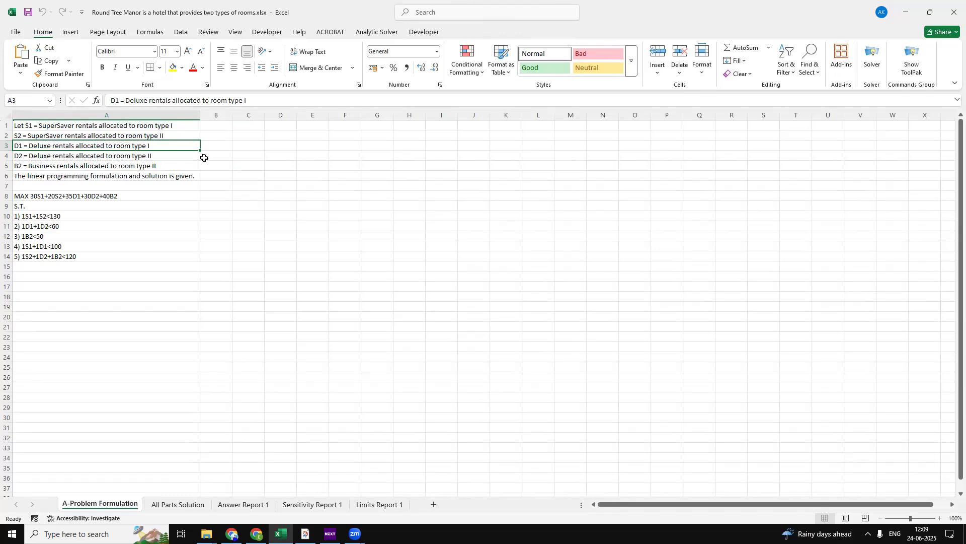
click(180, 162)
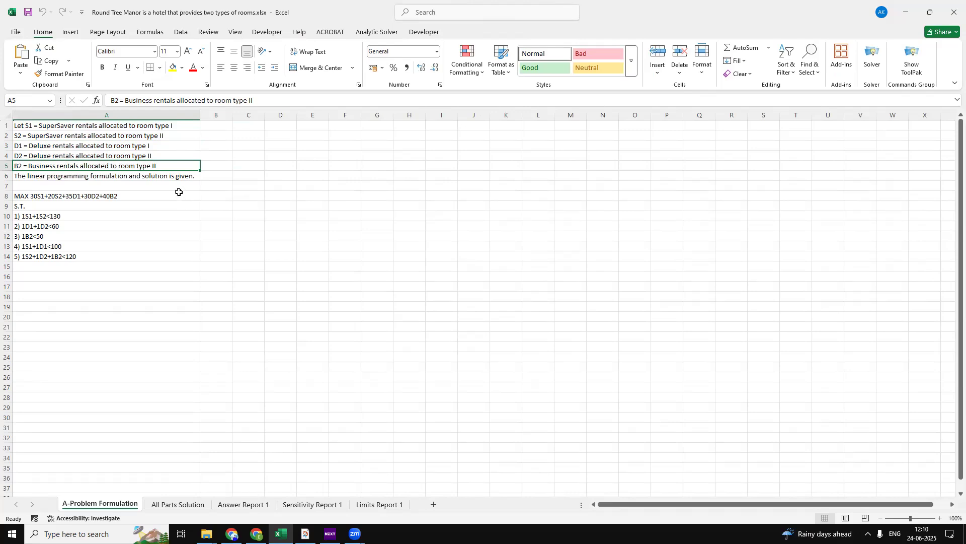
Step: Review the objective function and the five constraints of the linear program on the A-Problem Formulation sheet
click(122, 249)
drag(71, 196, 74, 257)
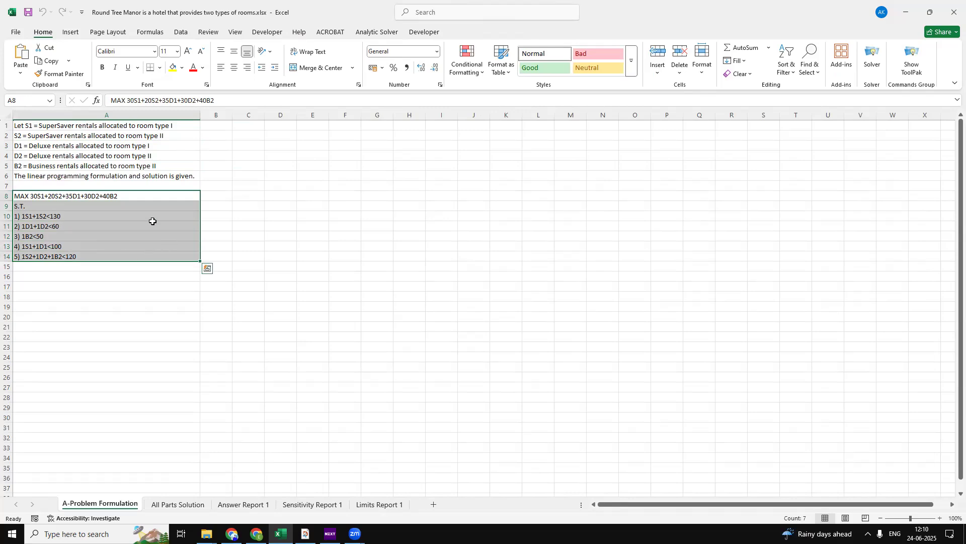
click(238, 208)
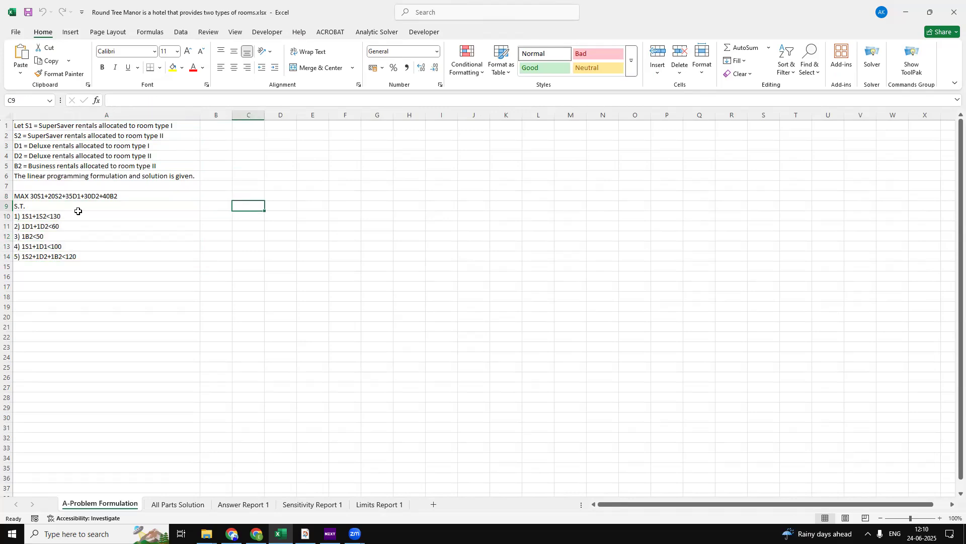
click(193, 255)
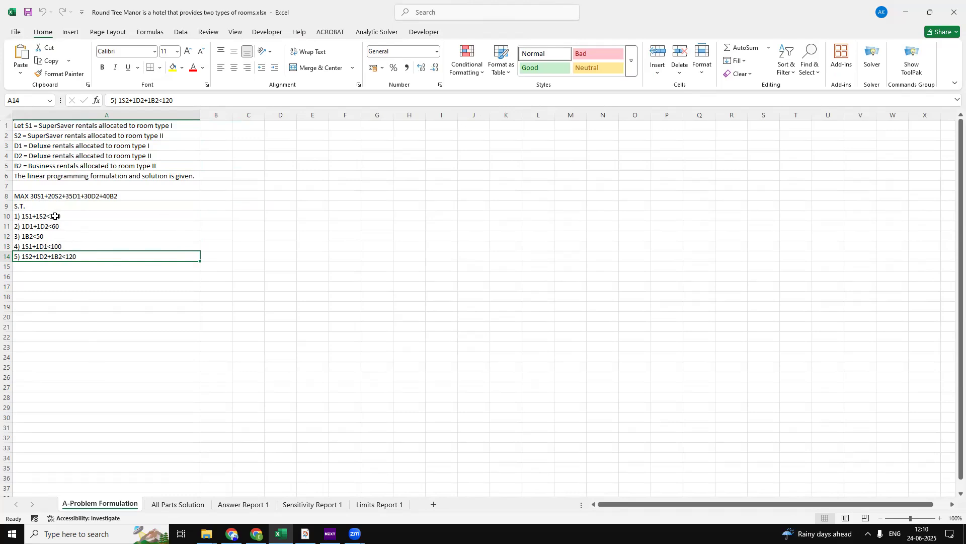
Step: Open the All Parts Solution sheet and examine the spreadsheet model with its decision variables, constraints and profit coefficients
click(177, 503)
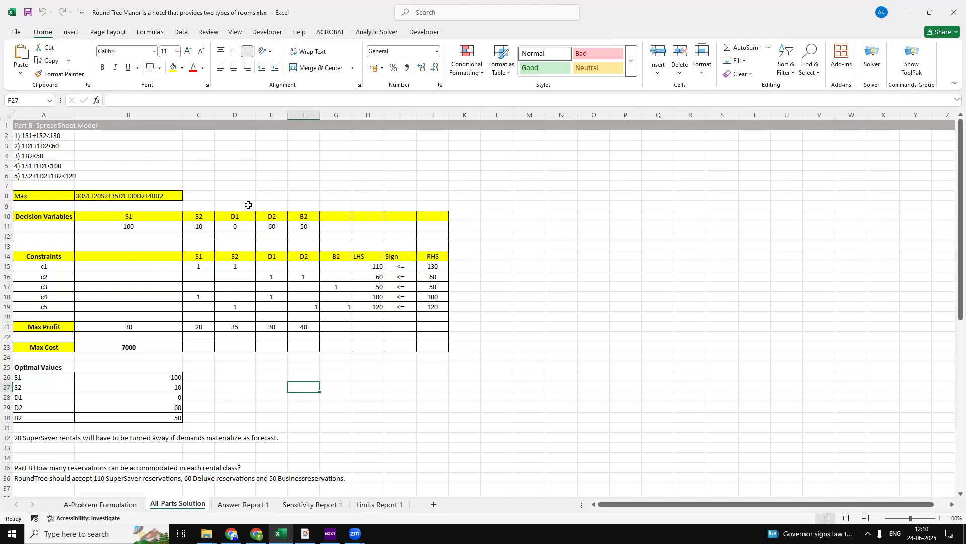
scroll(236, 259, down, 9)
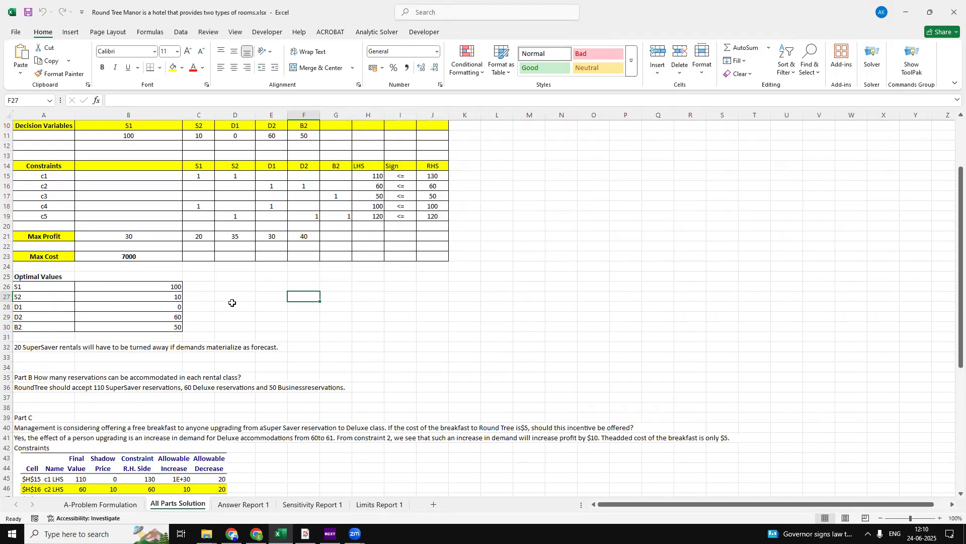
scroll(247, 315, down, 1)
scroll(240, 308, up, 10)
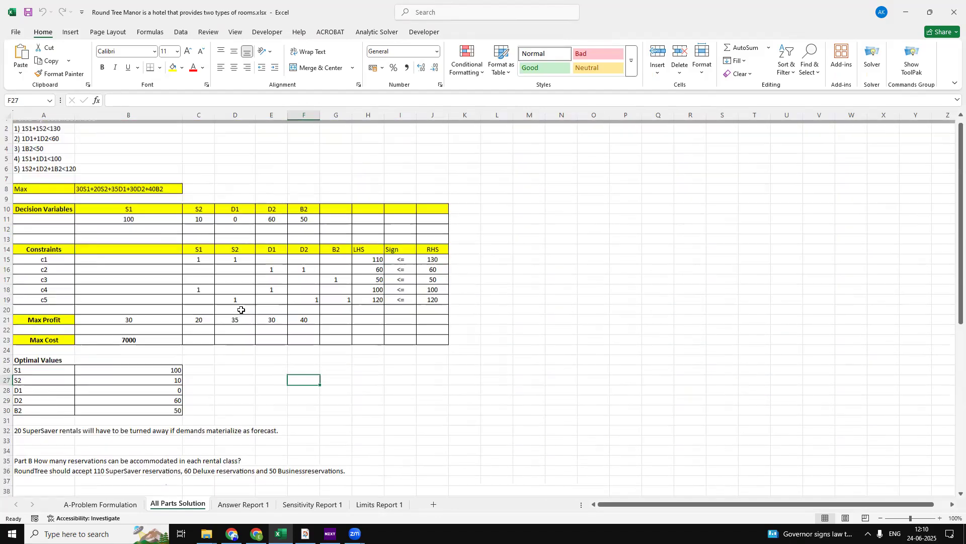
click(123, 144)
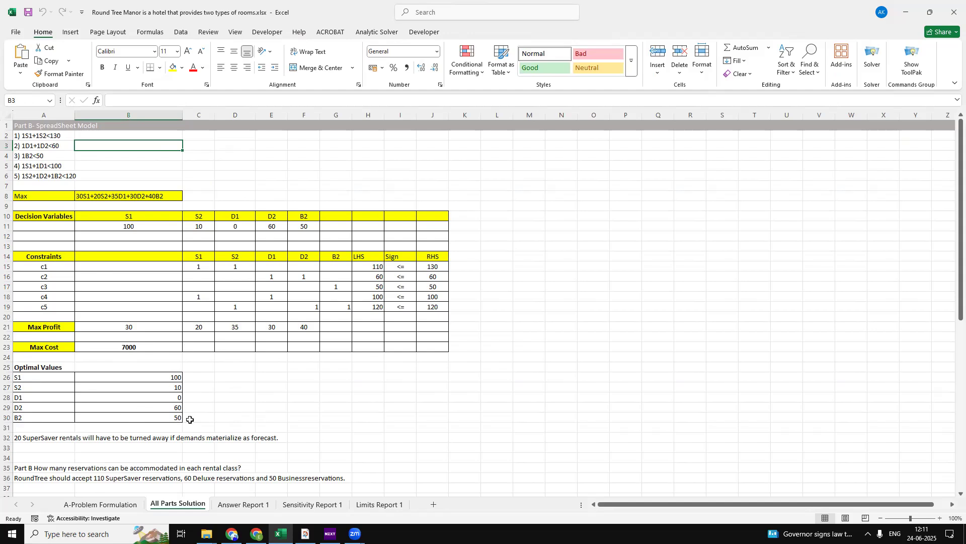
Step: Read through the optimal values and the written answers to Parts B to E on the All Parts Solution sheet
click(222, 412)
scroll(222, 411, down, 4)
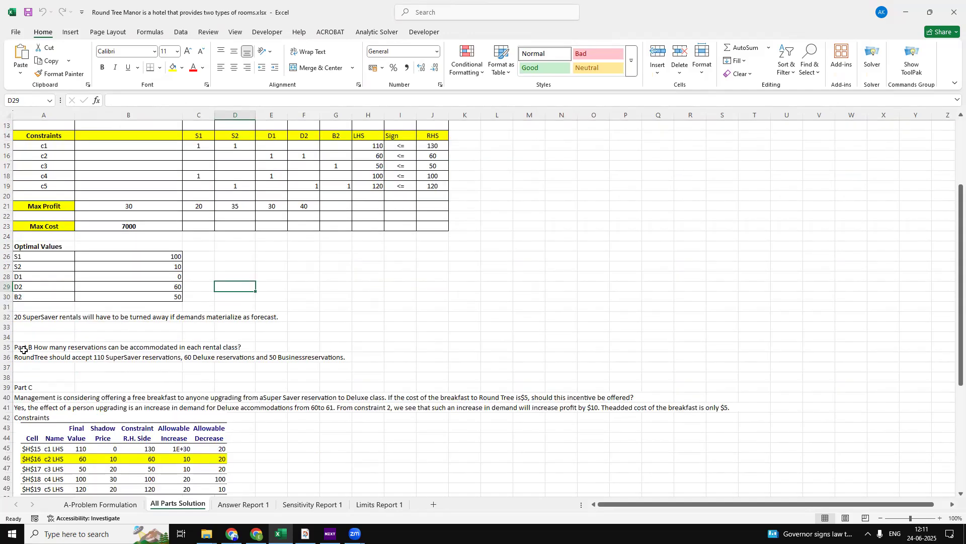
scroll(307, 352, down, 3)
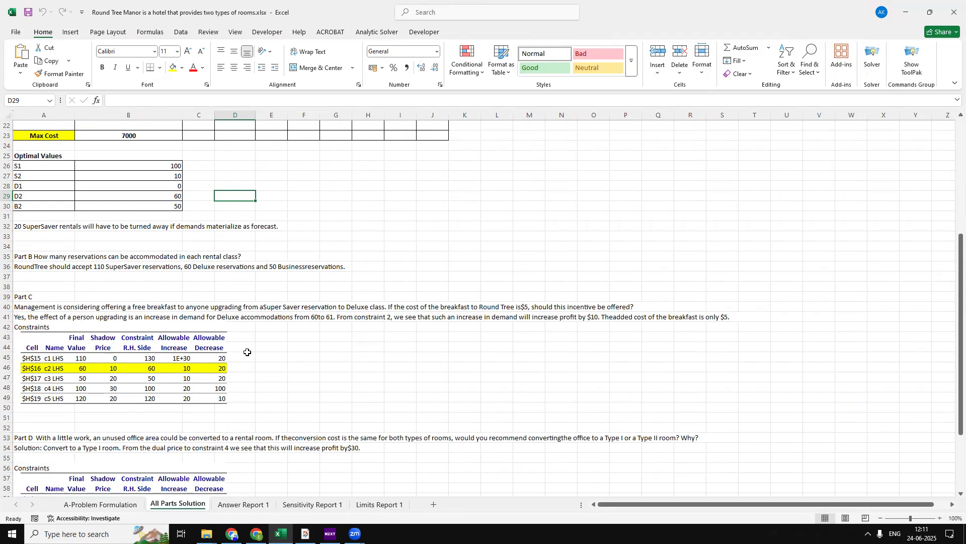
scroll(75, 303, down, 1)
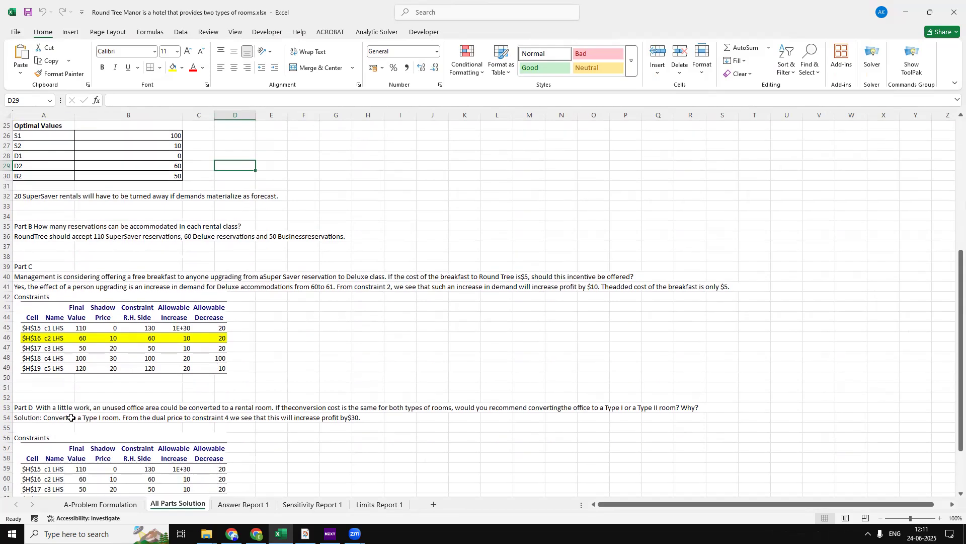
scroll(71, 416, down, 4)
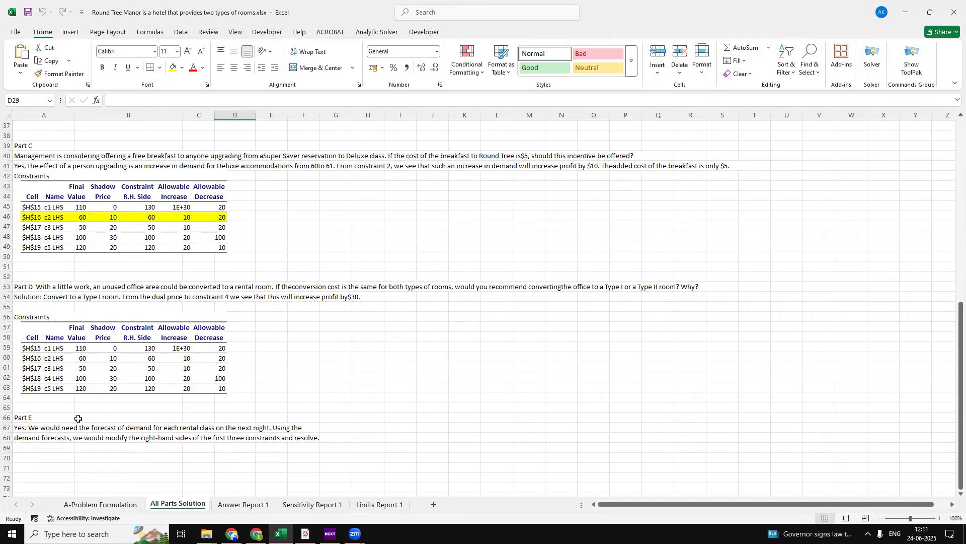
scroll(190, 406, up, 12)
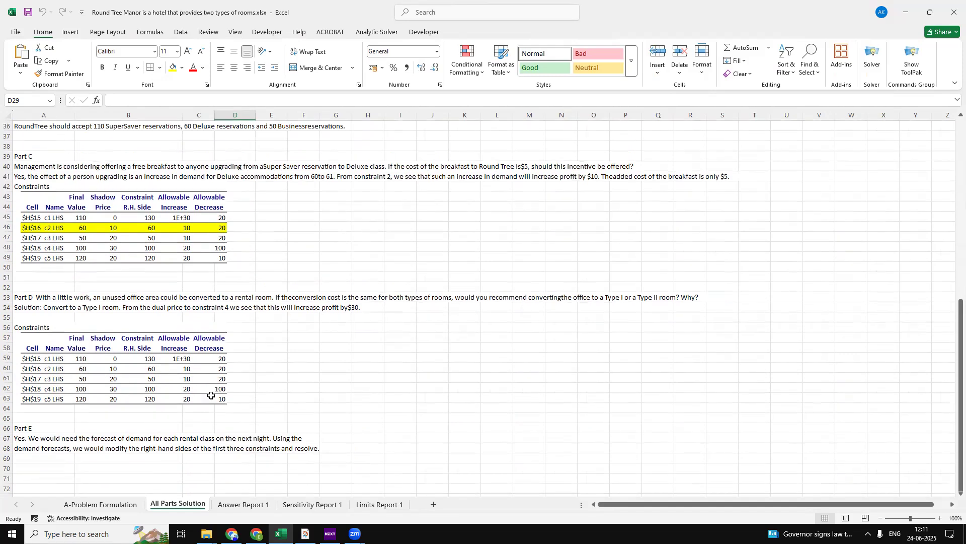
Step: Examine the Answer, Sensitivity and Limits reports from Solver, and return to the A-Problem Formulation sheet
click(243, 504)
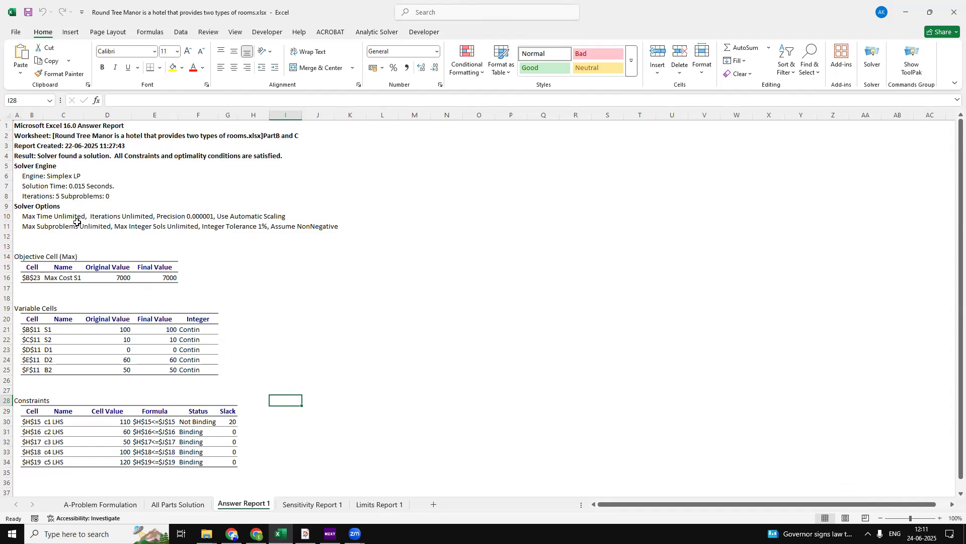
click(311, 504)
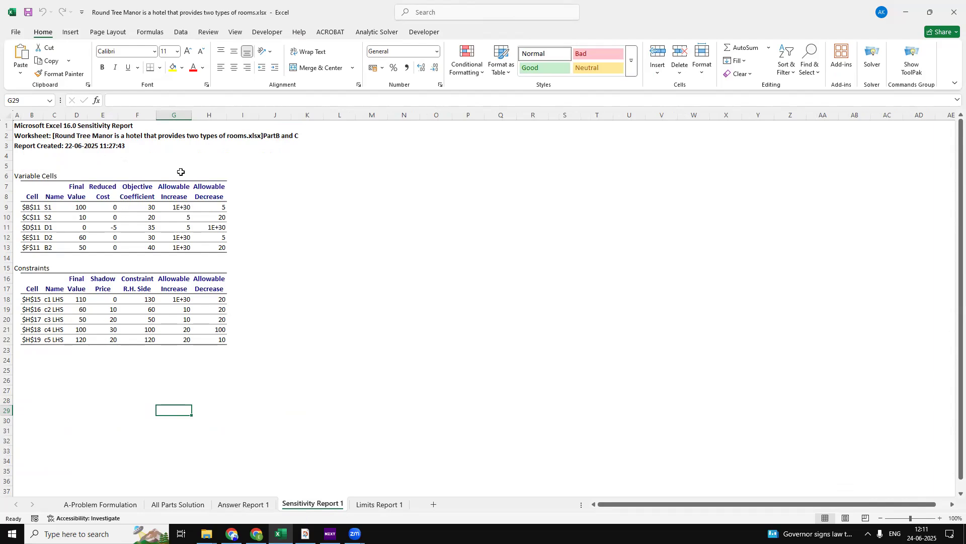
click(379, 504)
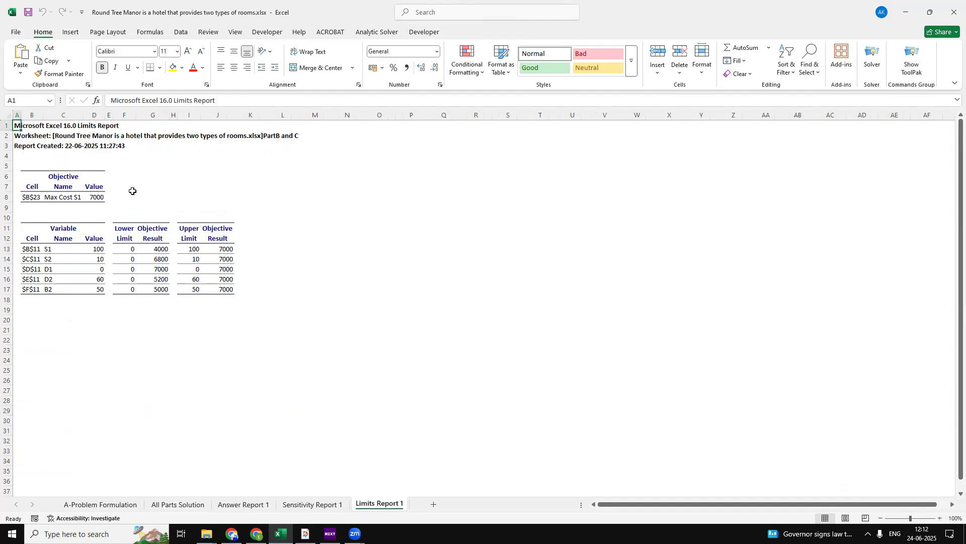
click(250, 197)
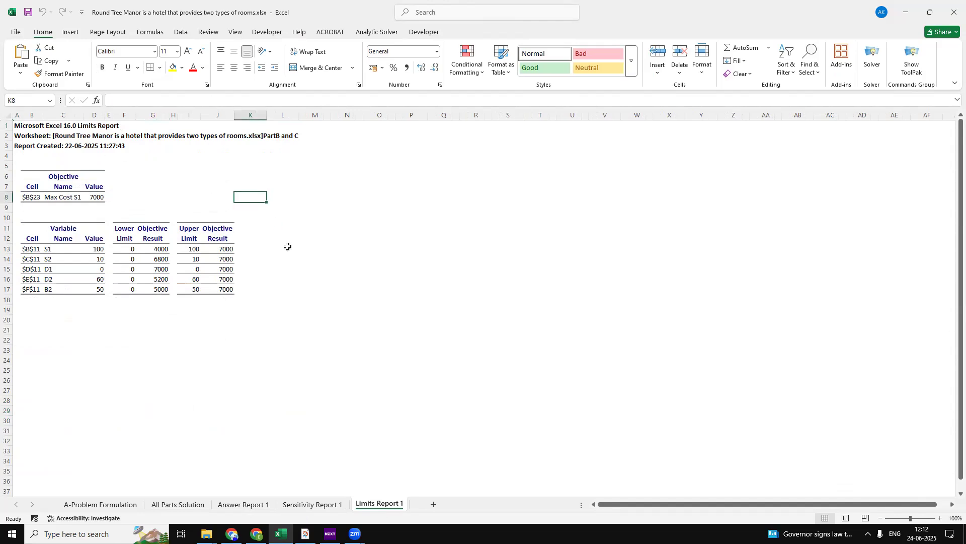
click(115, 505)
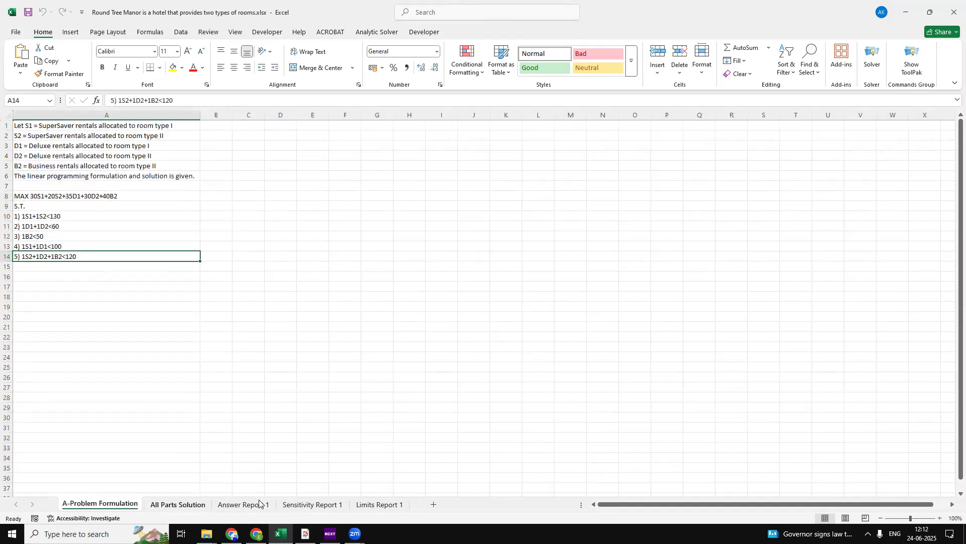